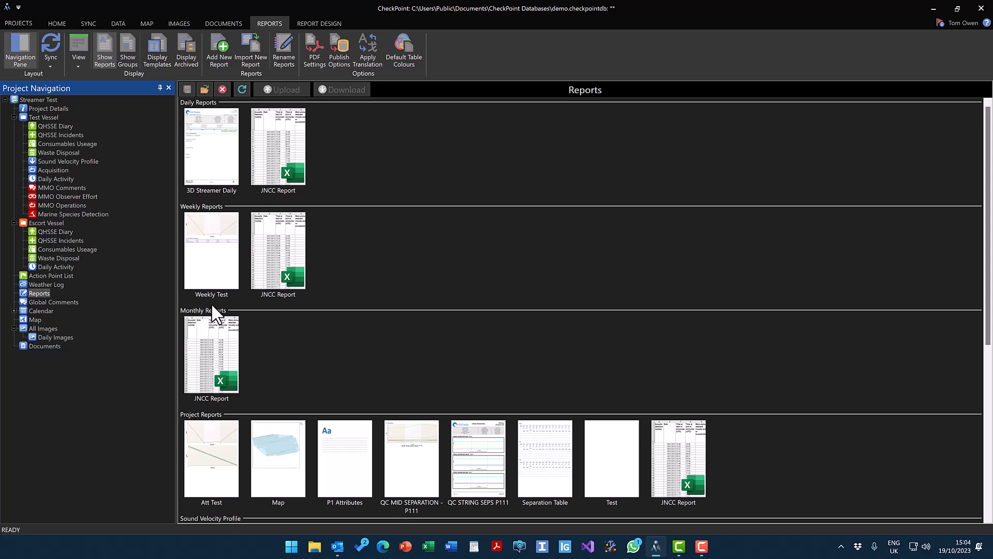
Look through the full list of available reports by category, and return to the Daily Reports.
drag(989, 228, 991, 352)
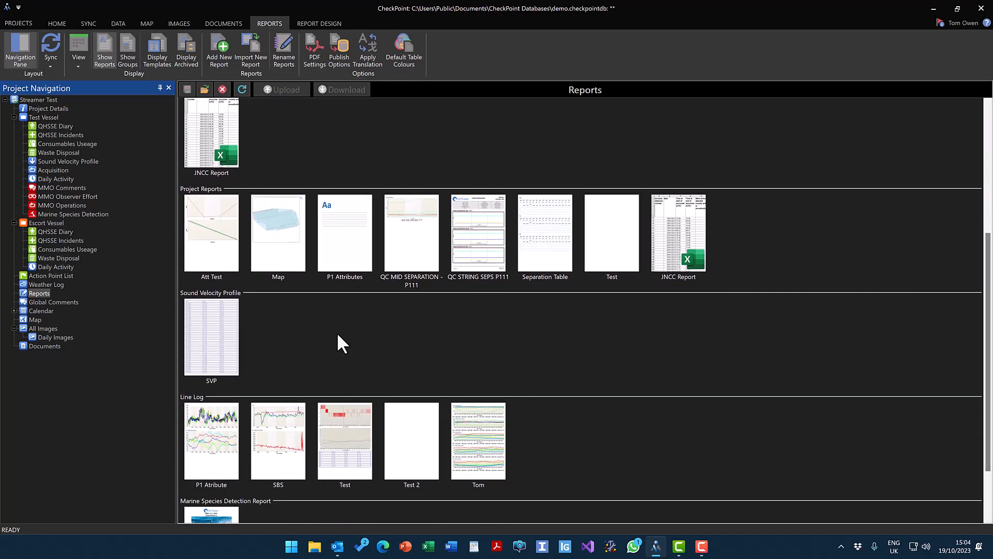
scroll(339, 344, down, 2)
drag(989, 461, 969, 222)
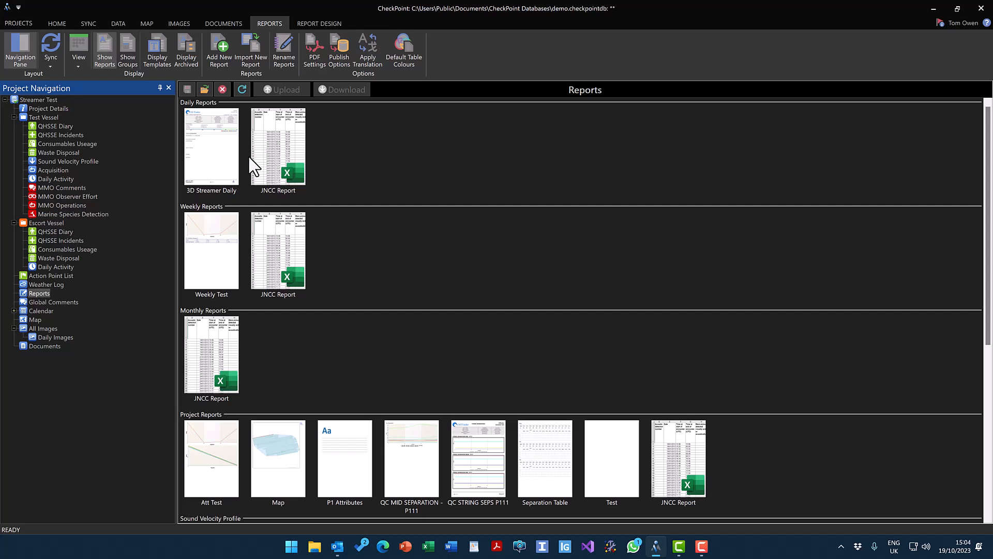
Preview the 3D Streamer Daily report, close it, and review the actions available for that report.
click(213, 145)
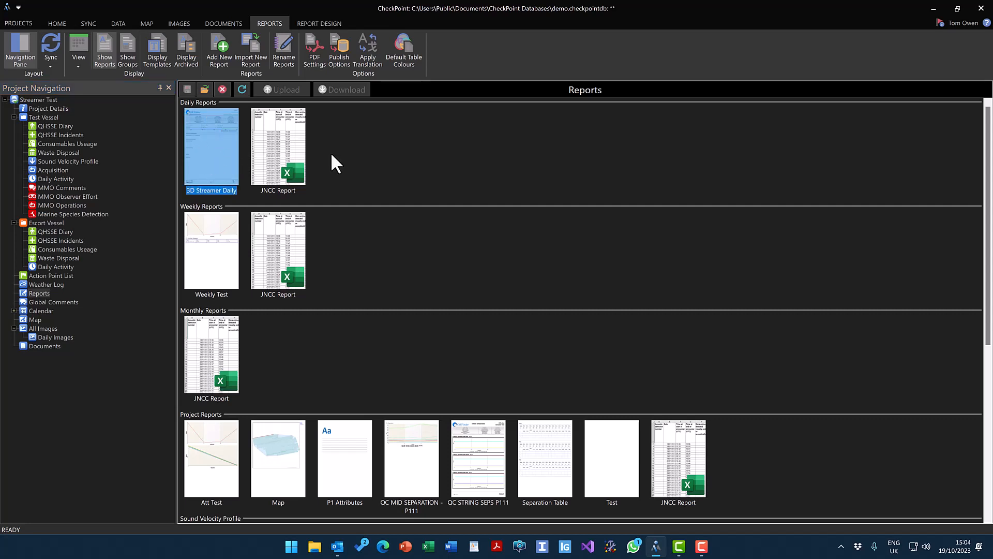
double_click(213, 157)
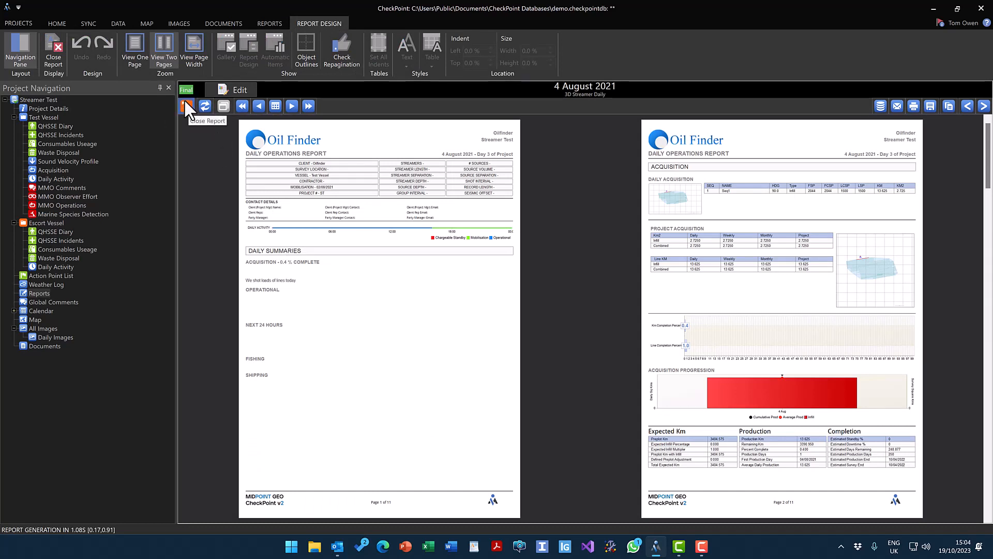
click(54, 54)
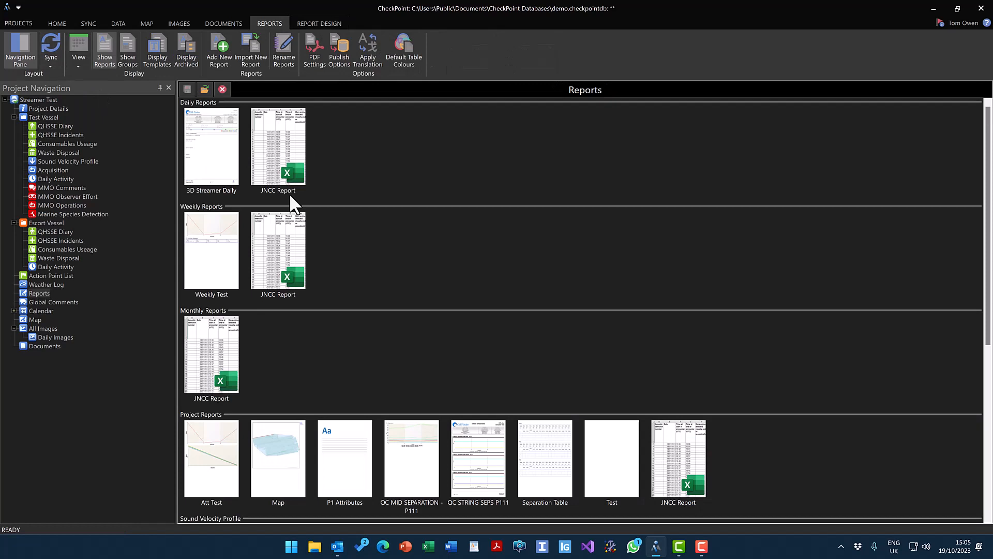
right_click(228, 164)
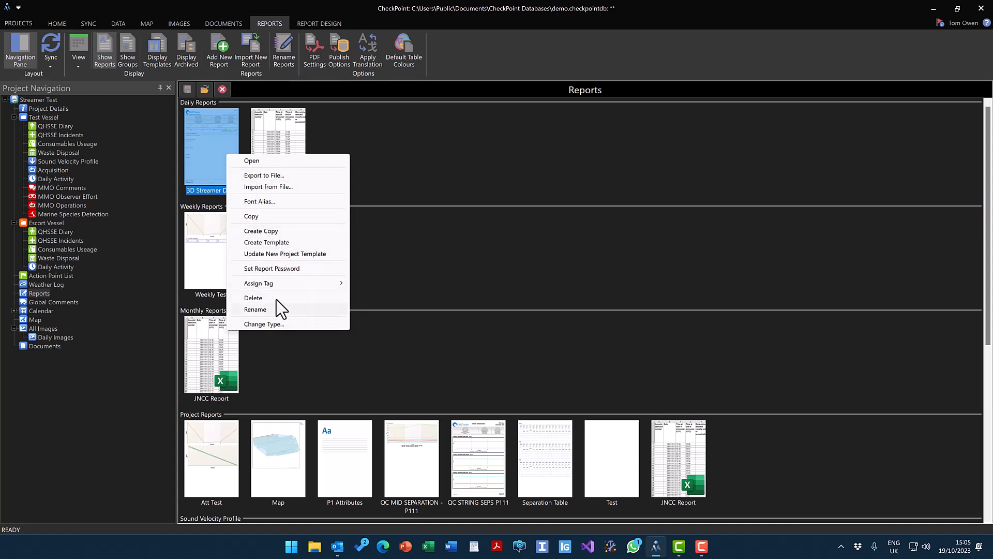
click(401, 257)
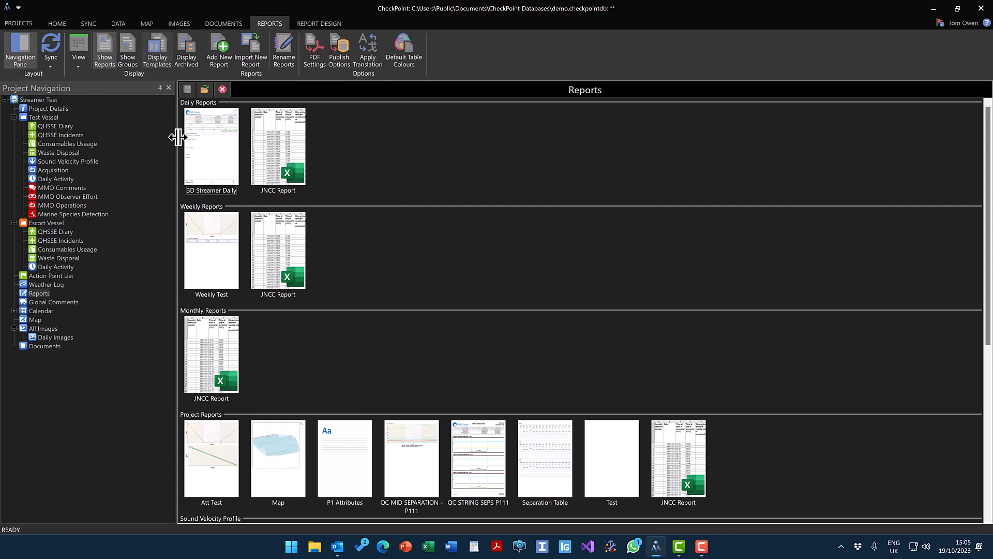
Display the report templates, preview the DAILY REPORT - TABLES ONLY template, and review the actions available for it.
click(153, 47)
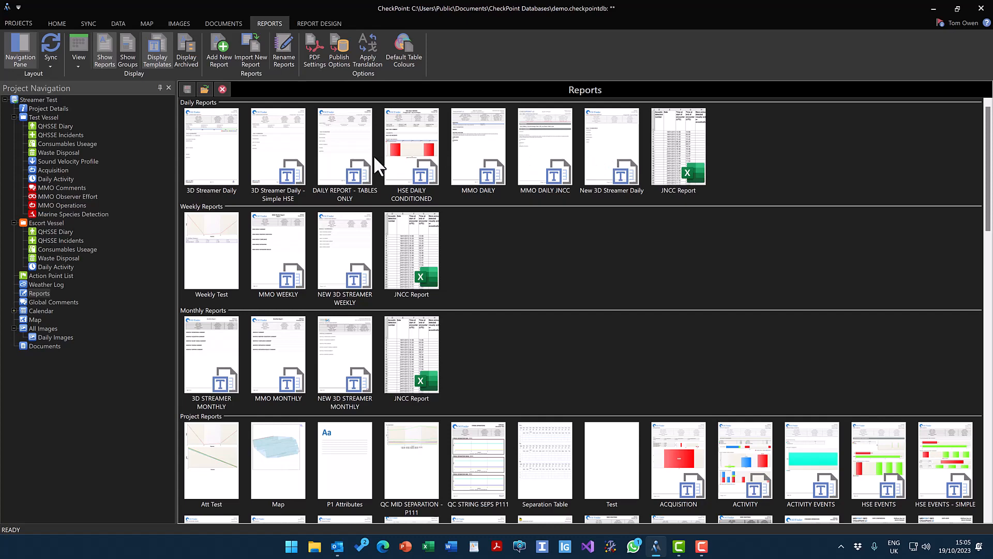
click(348, 158)
double_click(352, 166)
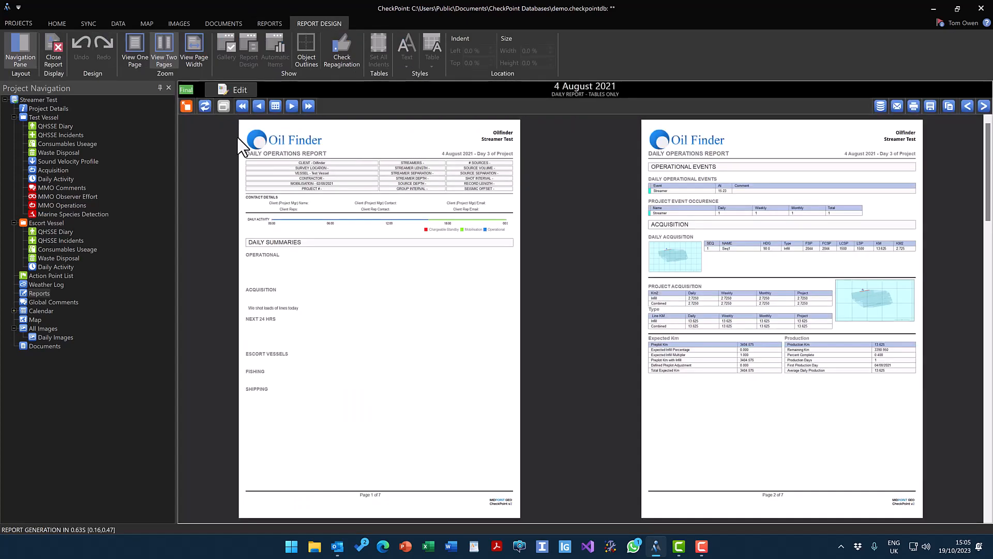
click(185, 106)
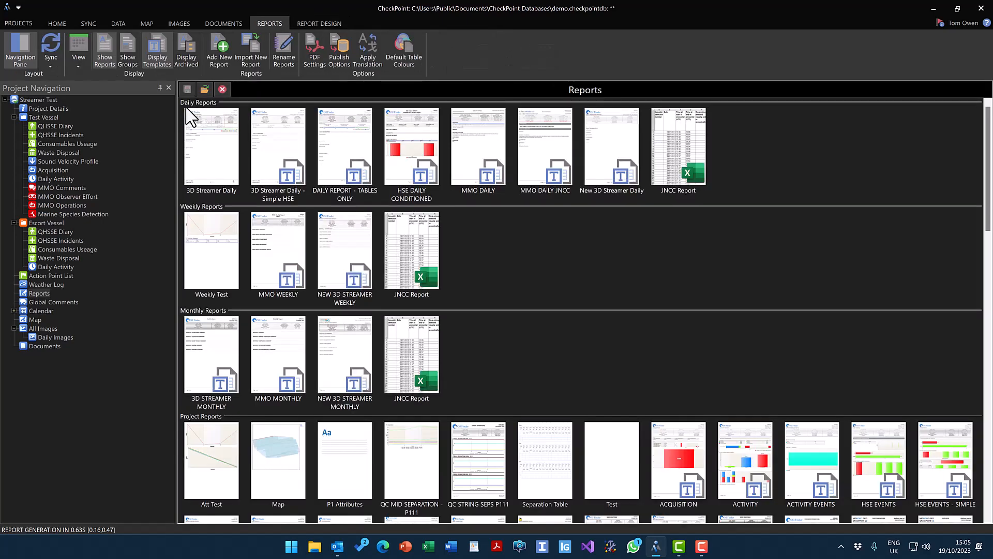
right_click(350, 155)
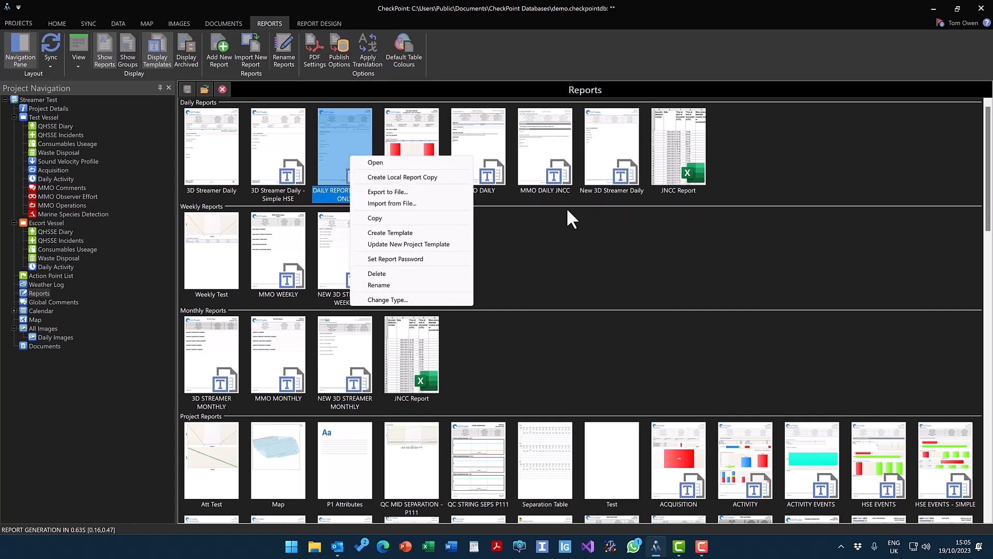
click(581, 238)
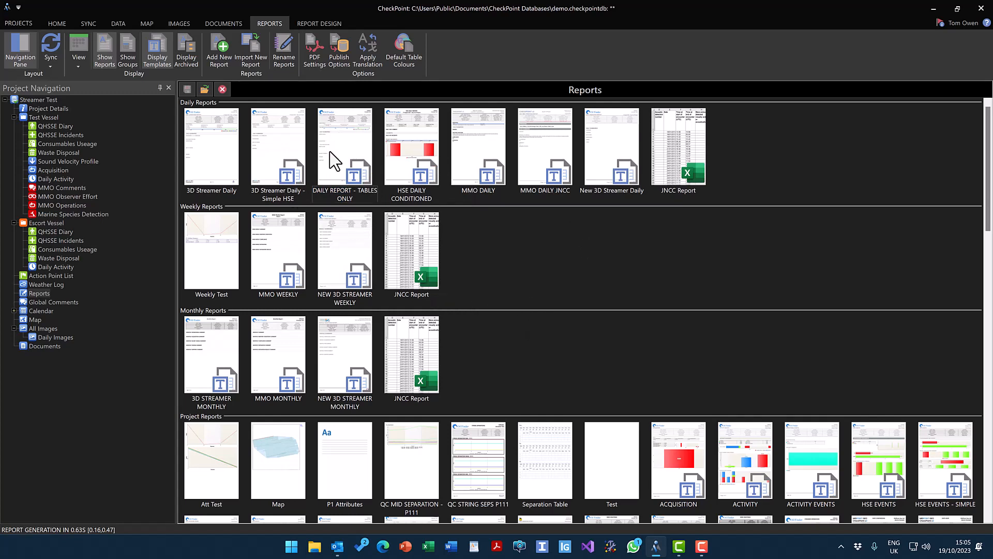
Show the report groups, preview the CDAILY DAILY TIMING SUMMARY group, and close it.
click(129, 45)
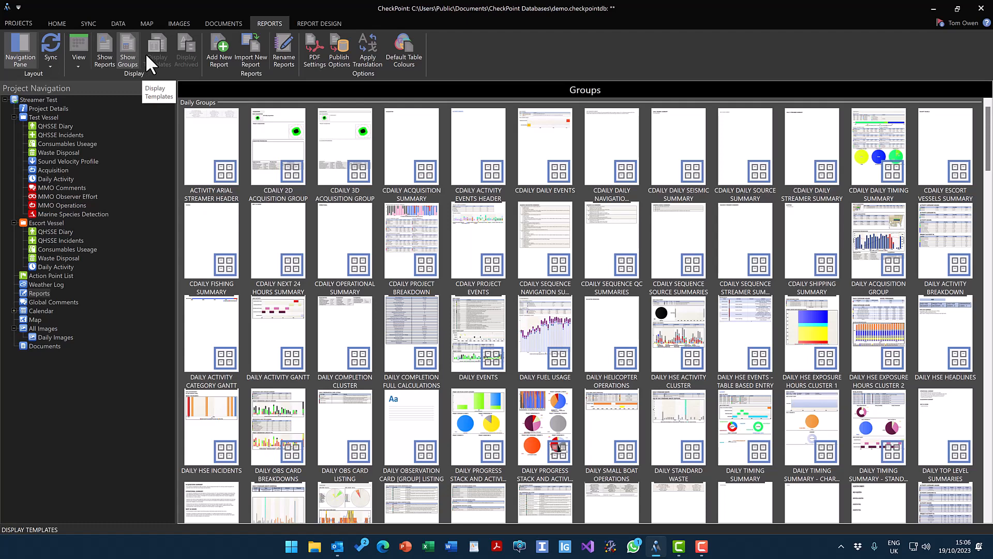
click(871, 162)
double_click(871, 162)
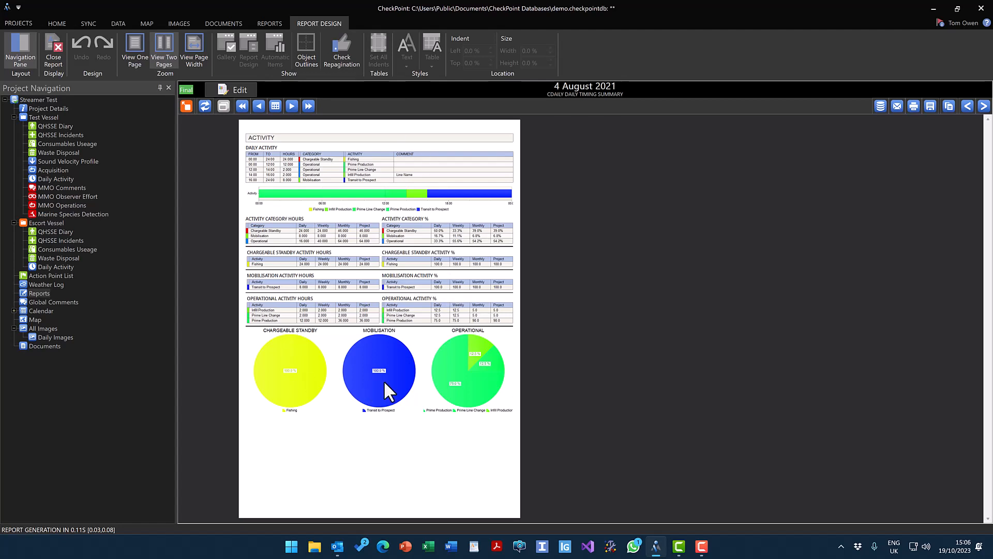
click(185, 106)
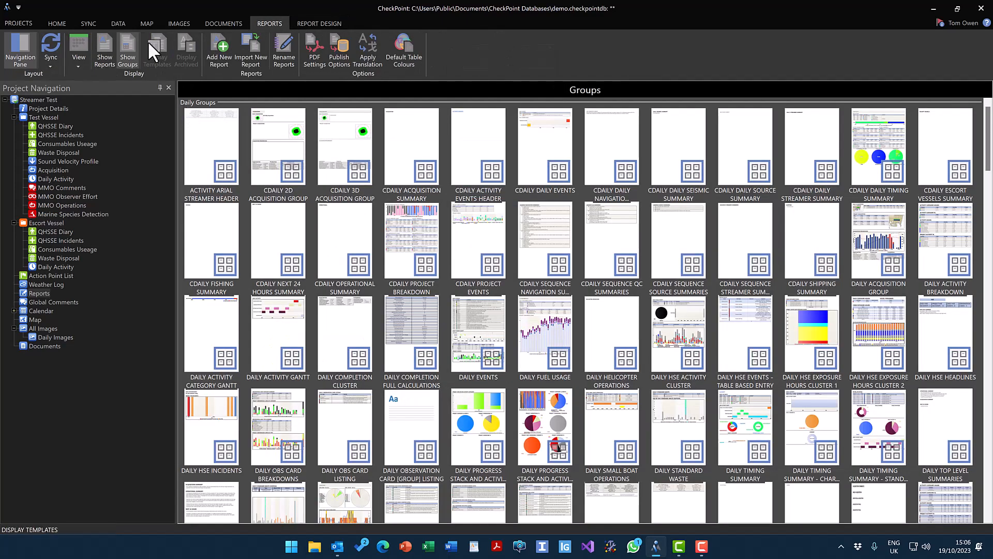
Open 3D Streamer Daily from the reports list, view its 5 August 2021 edition, and return it to 4 August 2021.
click(102, 47)
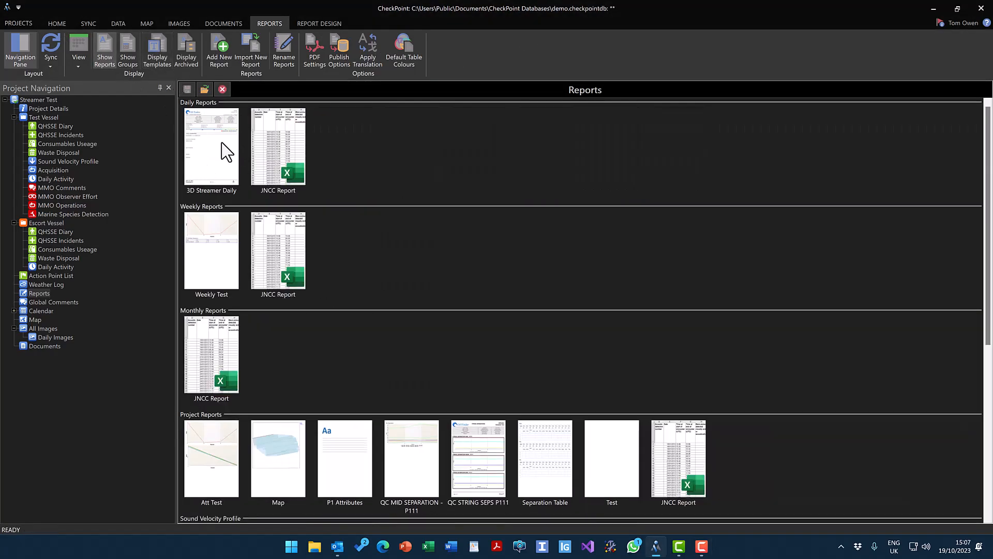
click(215, 161)
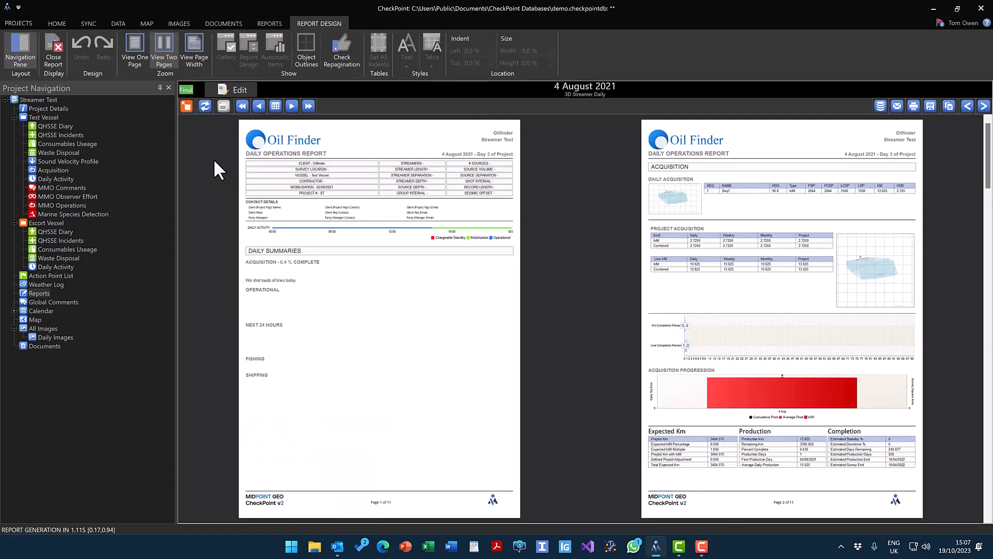
click(292, 106)
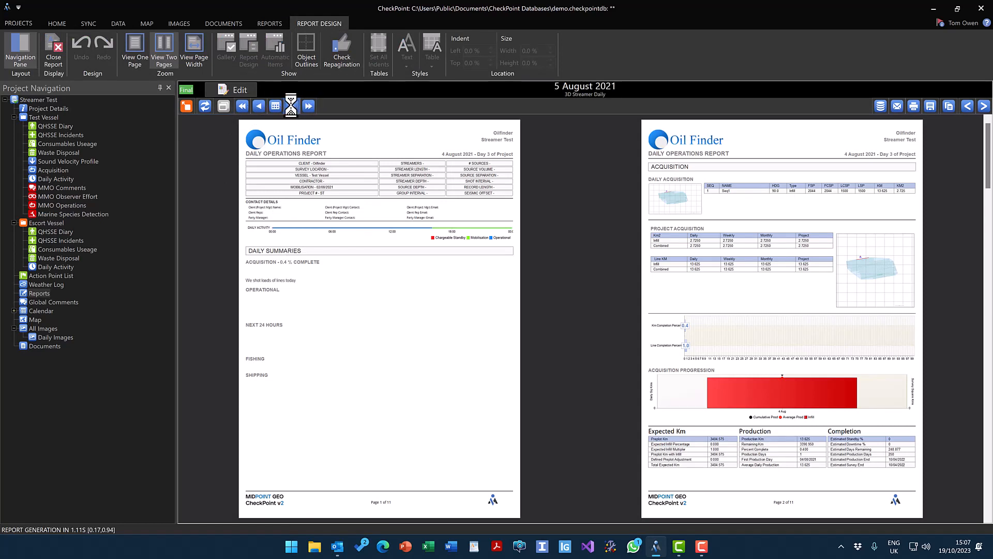
click(259, 106)
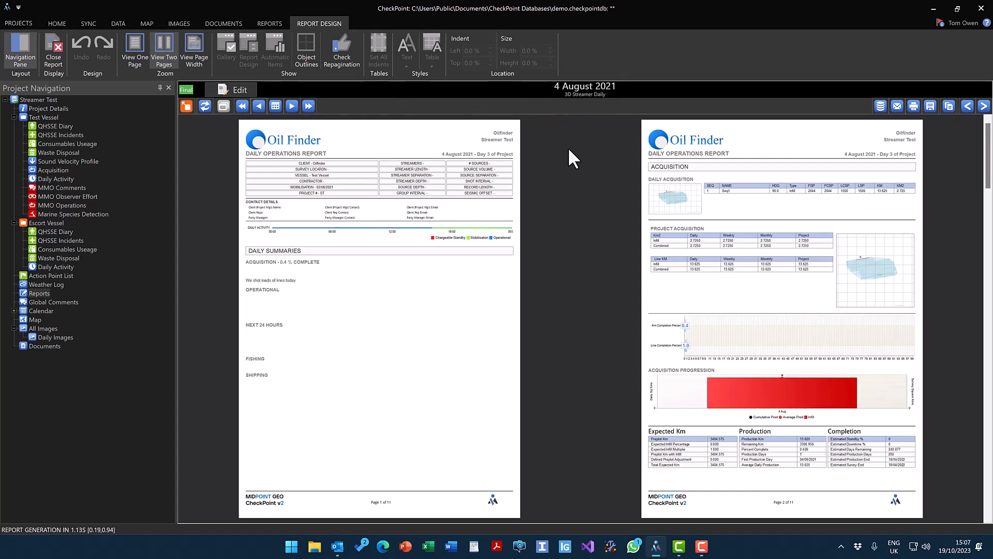
click(276, 107)
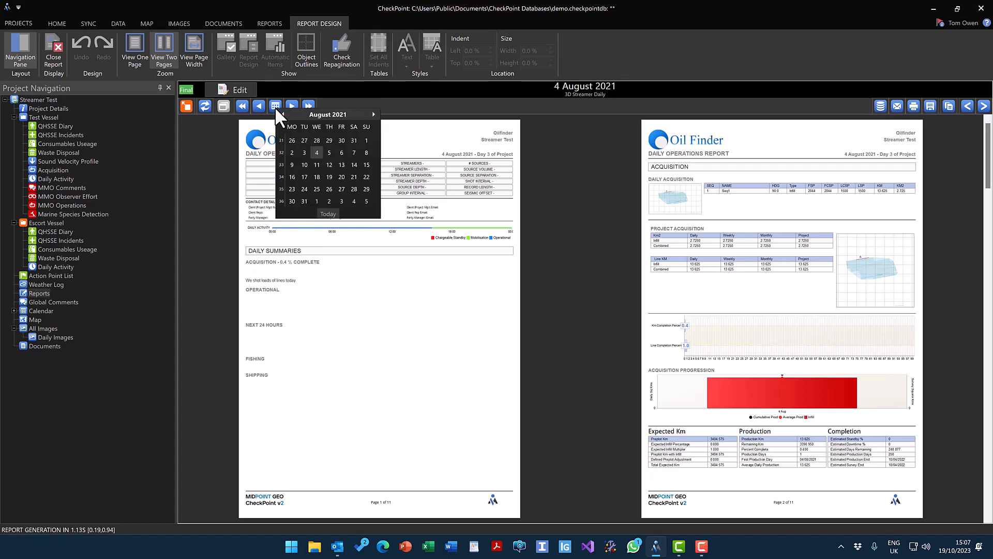
click(317, 151)
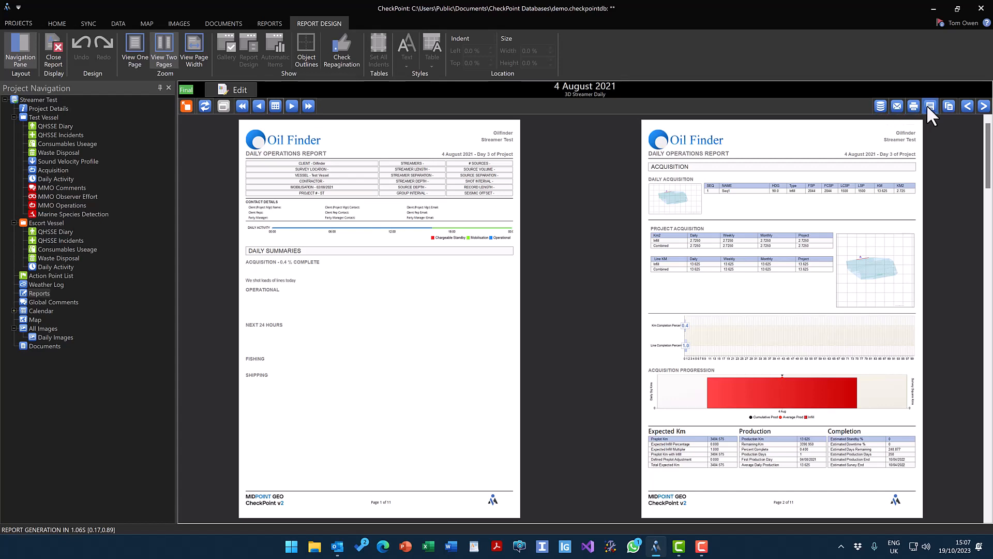
Publish the report as a PDF named "3D Streamer Daily 4 August 2021", then look through the published file and close it.
click(881, 106)
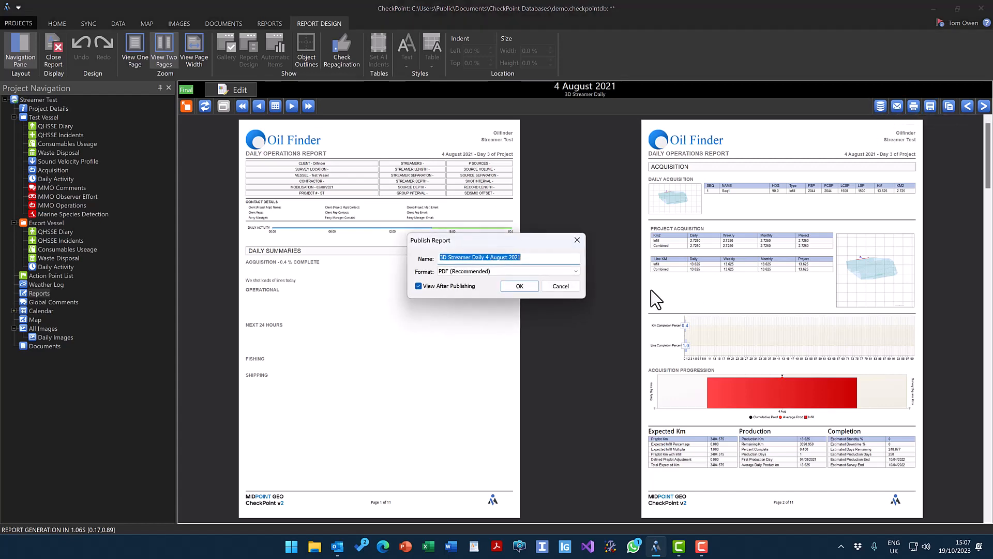
click(509, 272)
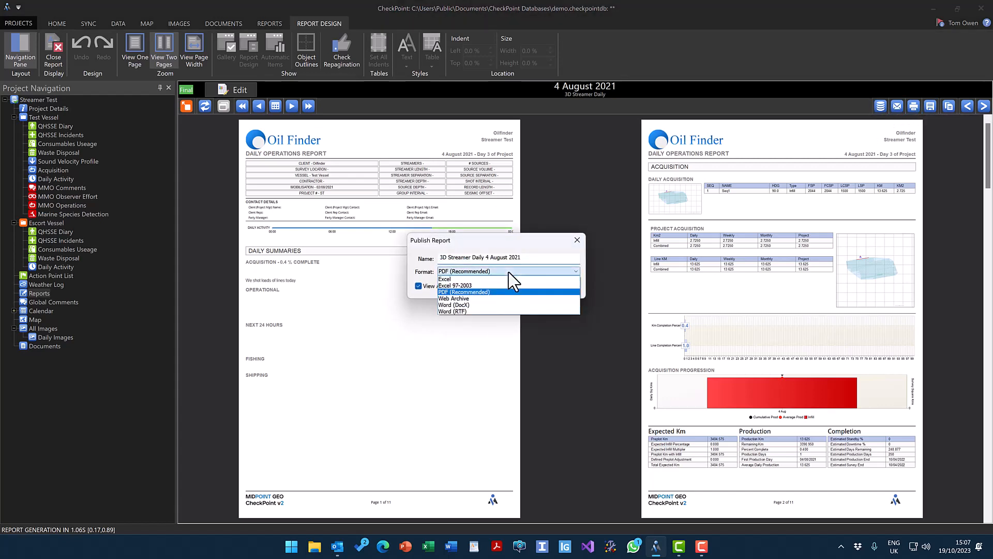
click(466, 292)
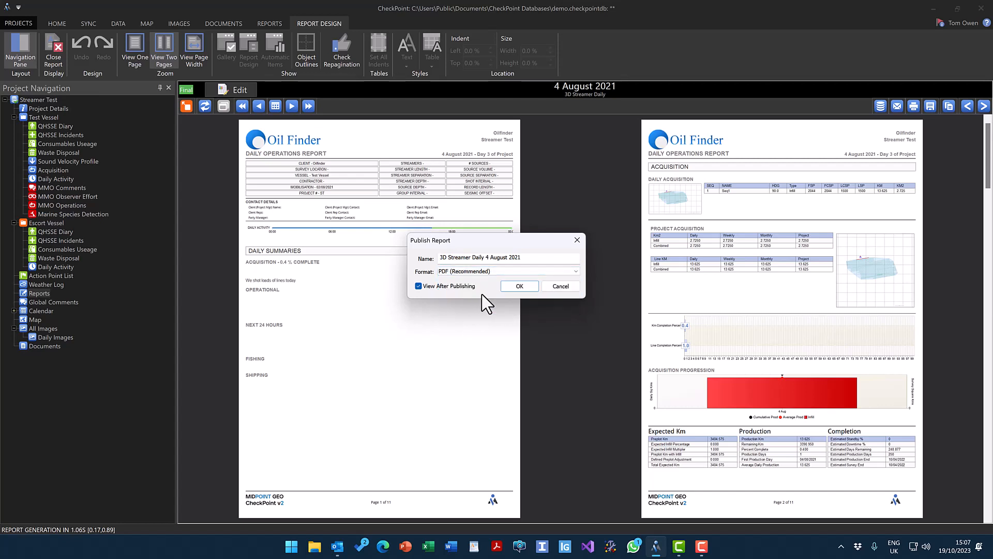
click(518, 287)
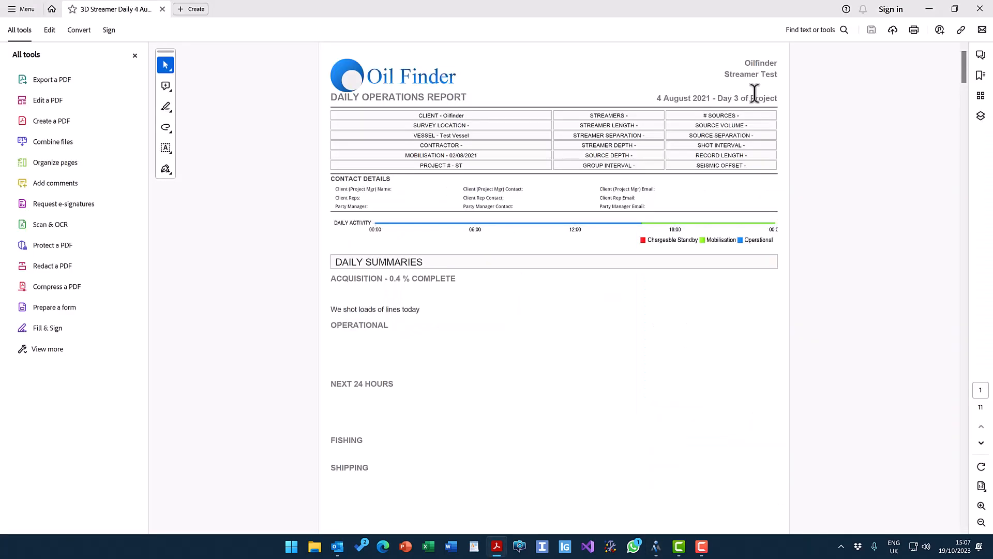
drag(964, 69, 981, 169)
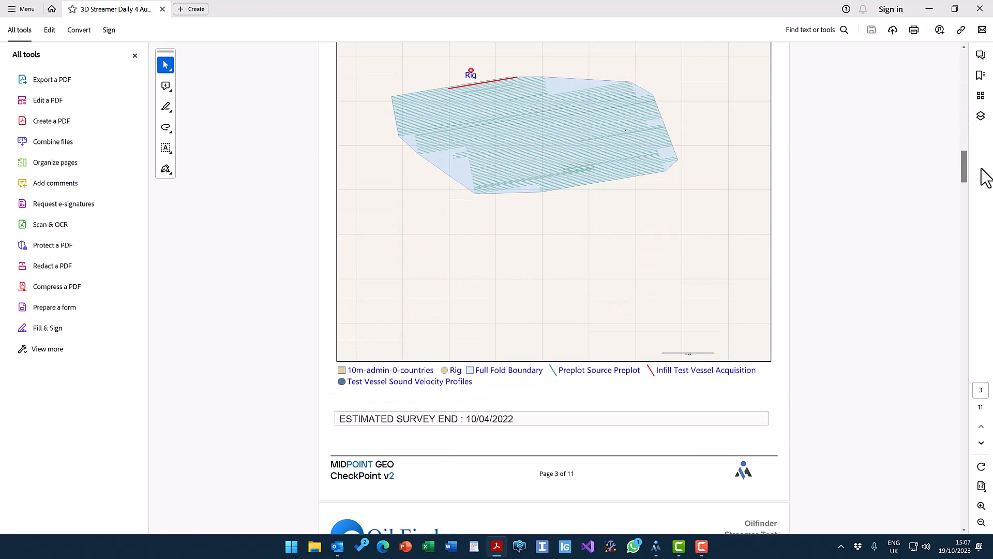
click(980, 9)
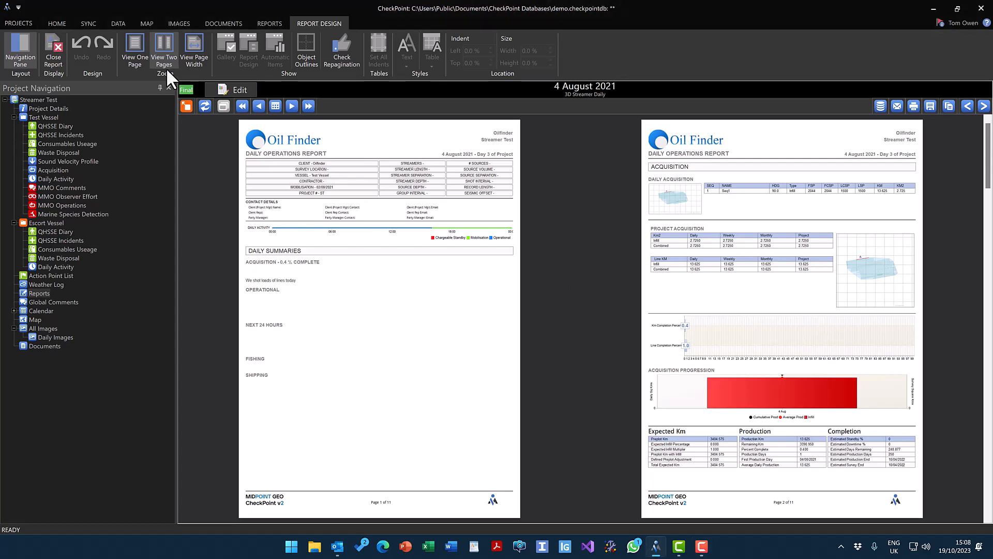
Try the one-page and page-width views of the report, and restore the two-page view.
click(132, 43)
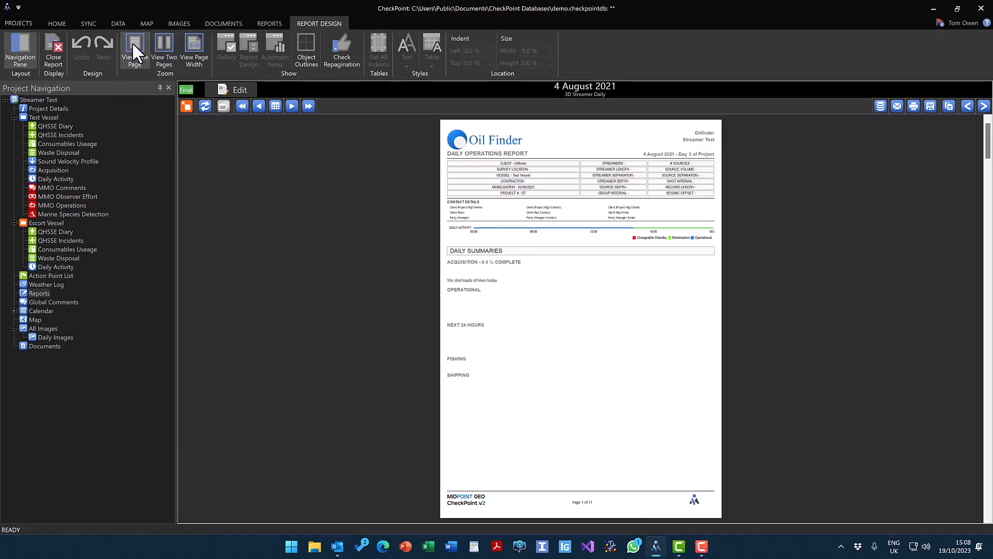
click(157, 43)
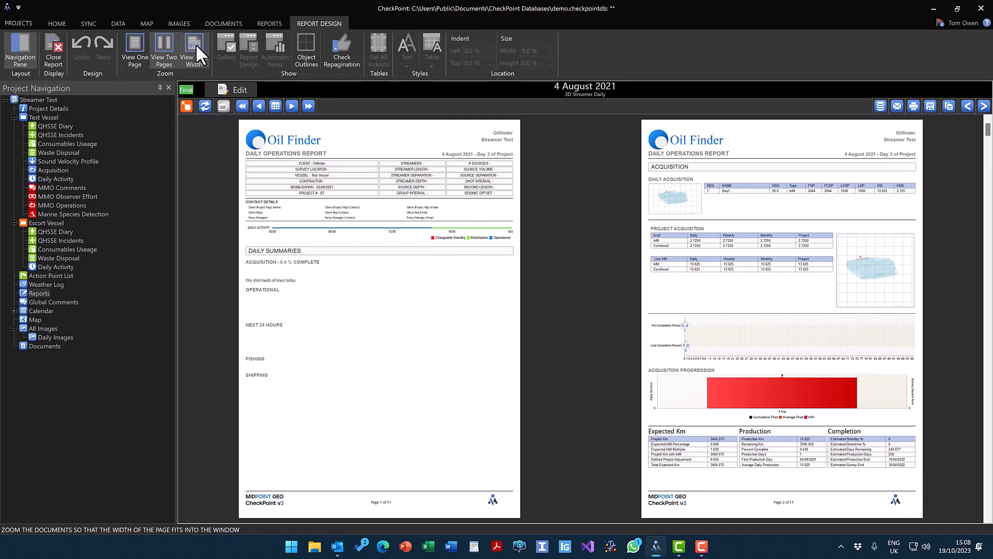
click(195, 43)
click(162, 47)
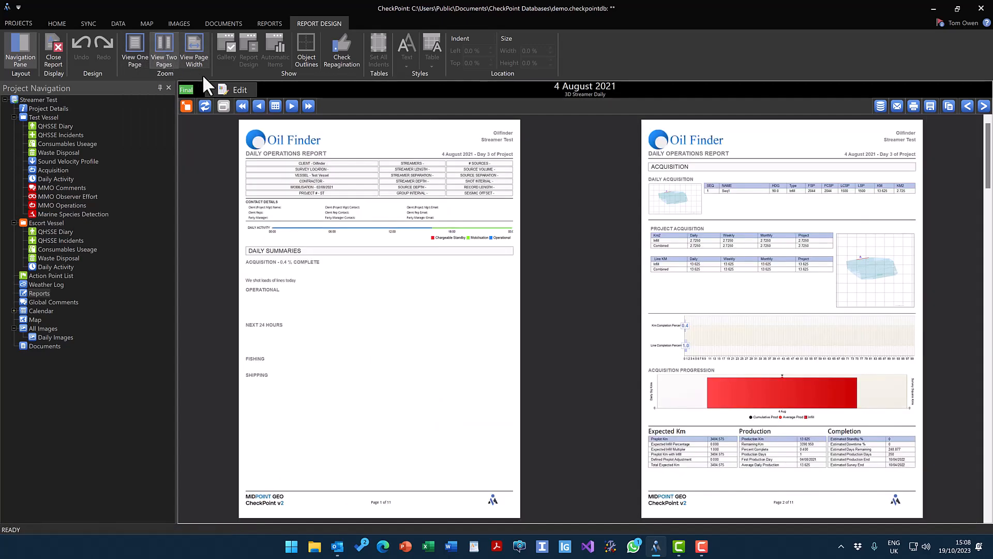
Open the report for editing and examine its header and footer designs before returning to the body design.
click(234, 91)
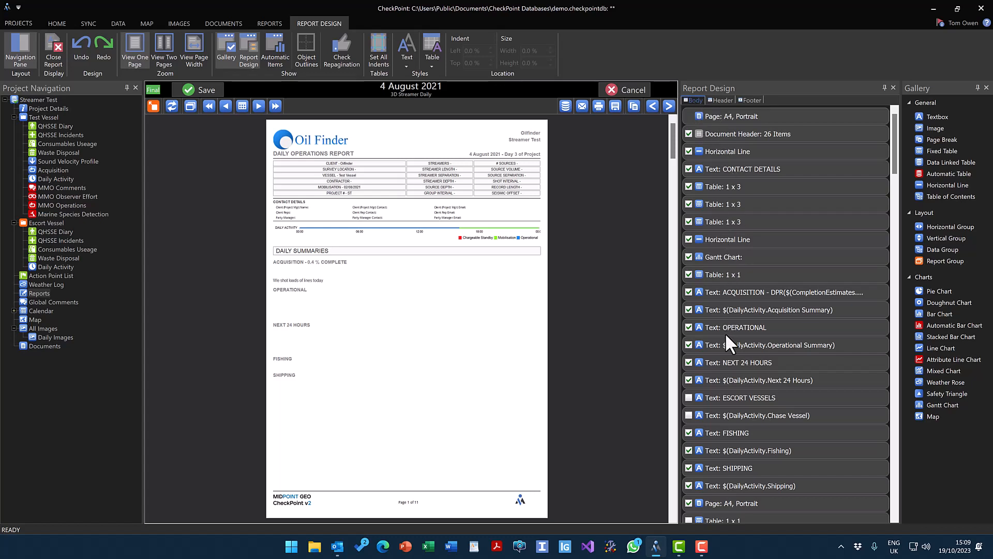
click(722, 101)
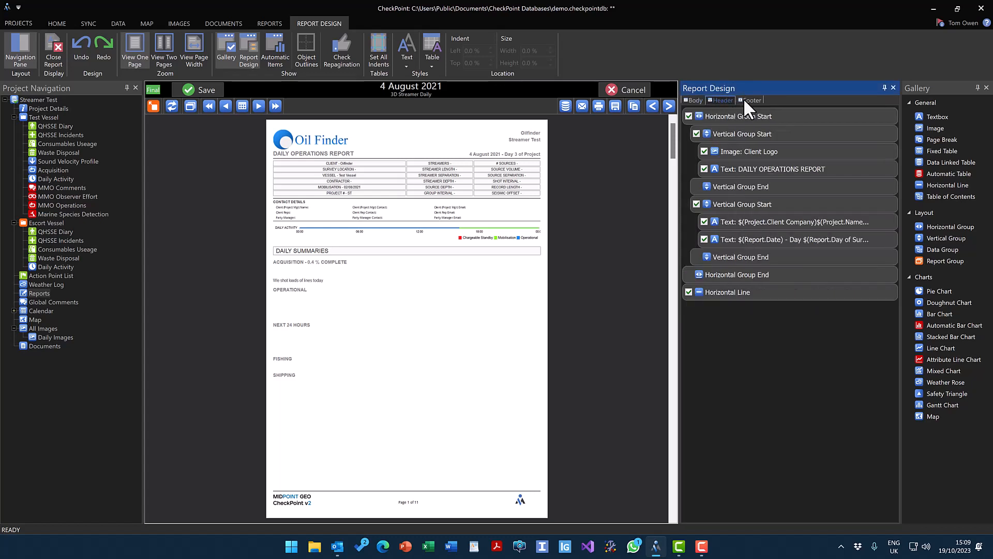
click(748, 100)
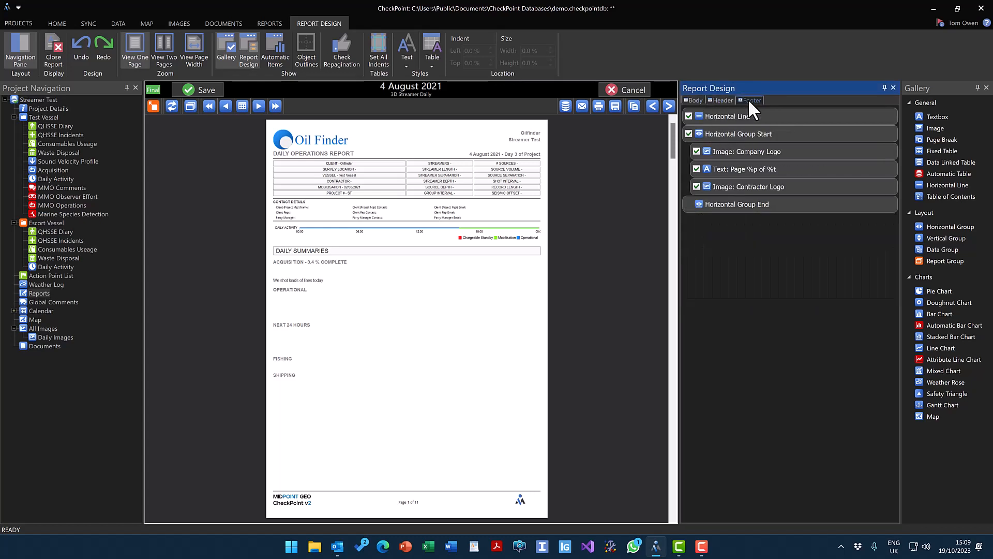
click(693, 100)
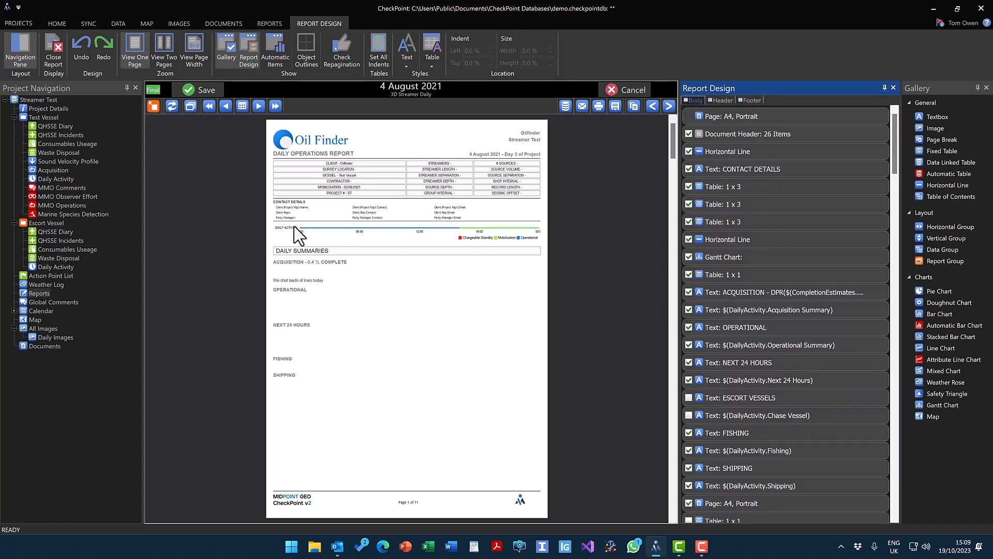
Hide the daily activity Gantt chart in the report body.
click(694, 256)
click(687, 256)
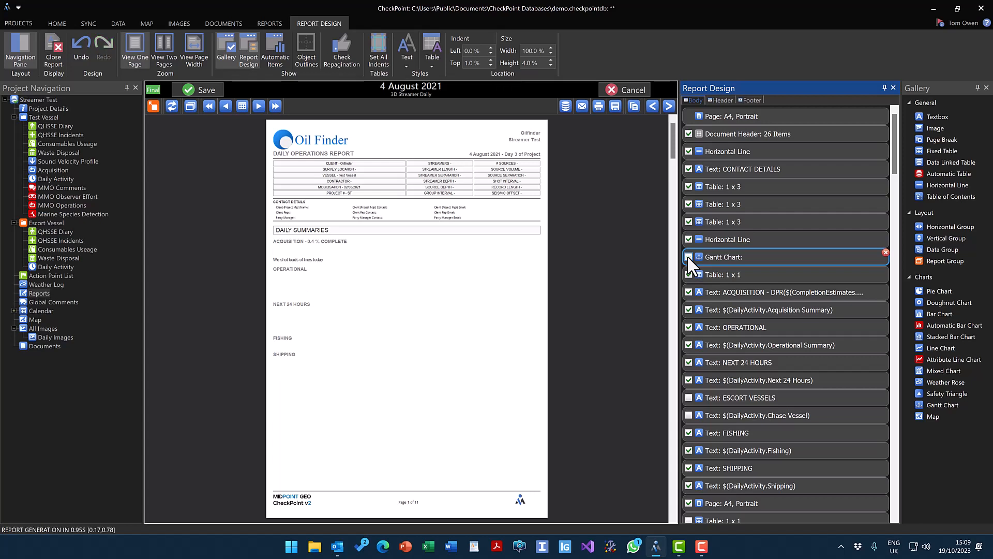
Show the daily activity Gantt chart in the report body again, and try deleting it before undoing the deletion.
click(687, 255)
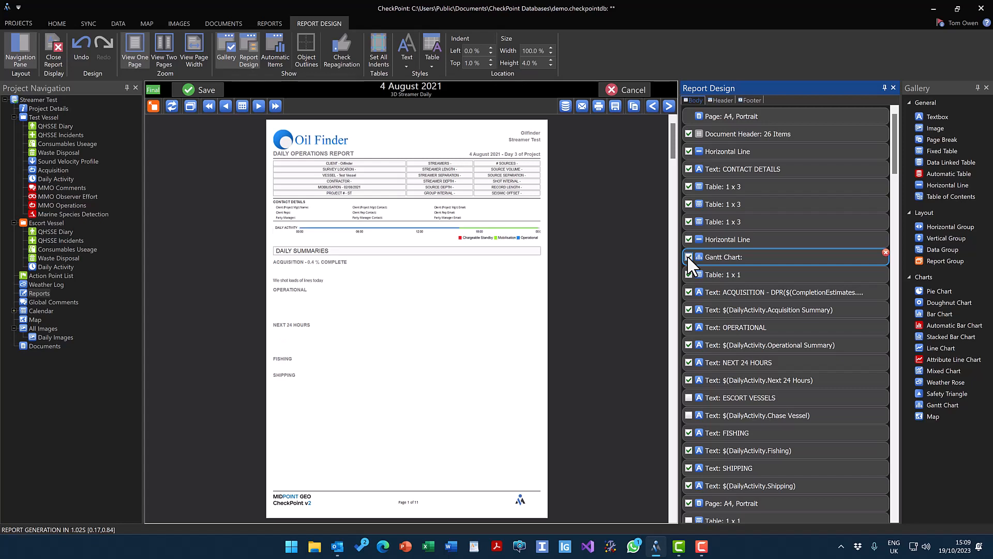
click(885, 252)
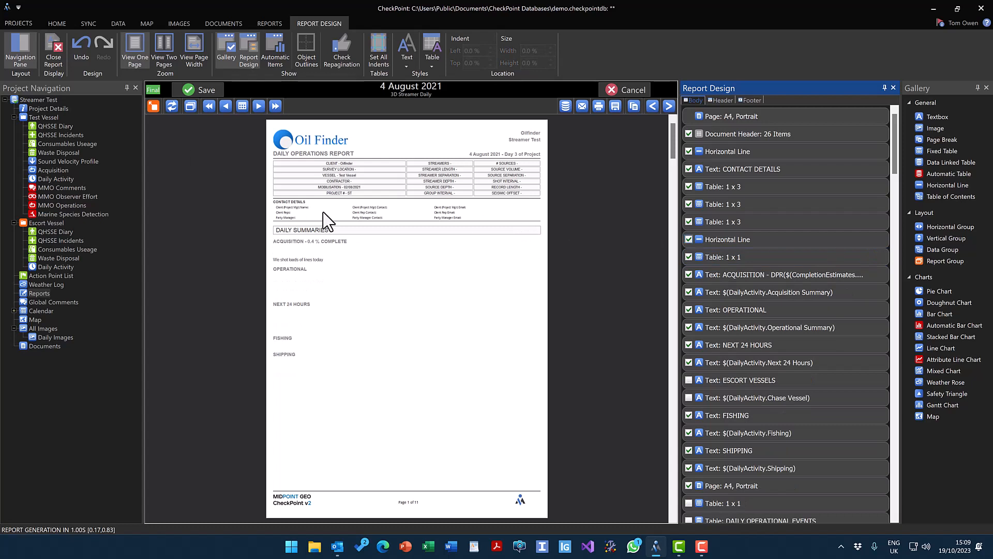
click(79, 47)
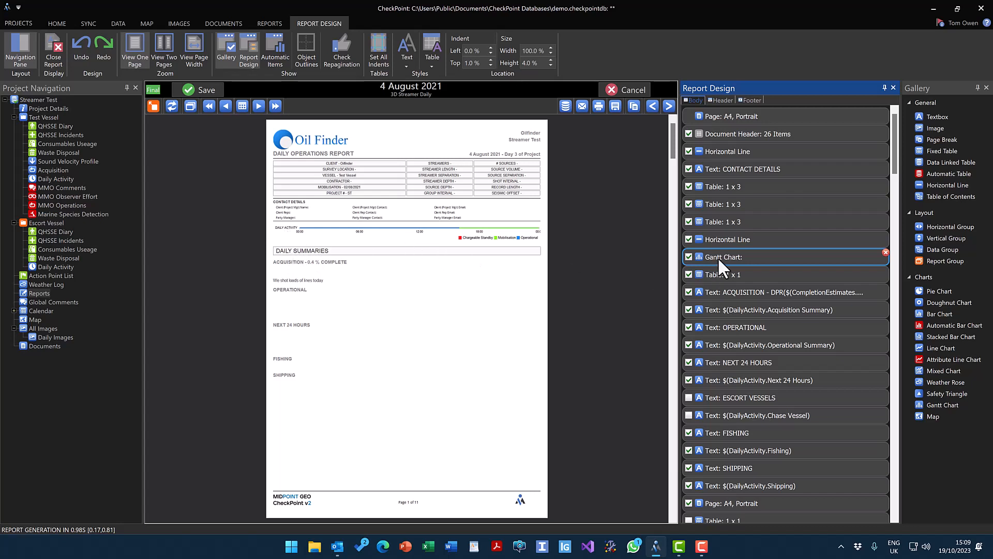
Move the Gantt chart below the 1 x 1 table holding the Daily Summaries heading.
drag(722, 256, 725, 263)
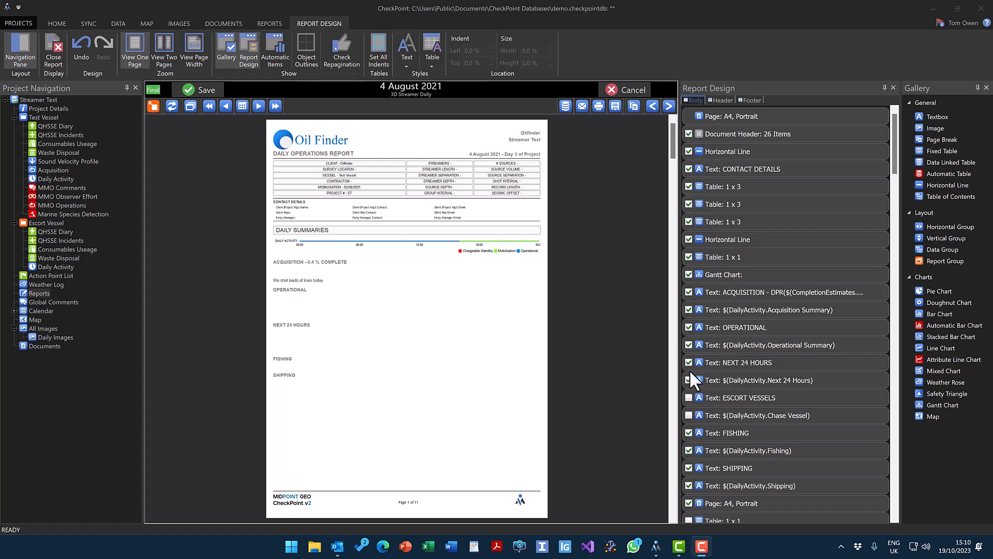
Insert a map with the default configuration between the horizontal line and the Daily Summaries table, and select it on the report page.
click(933, 417)
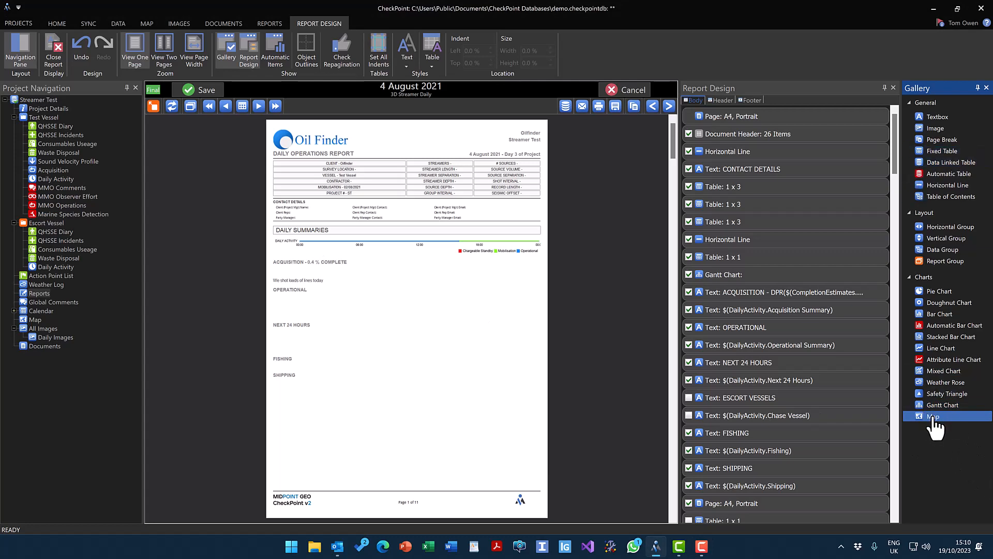
drag(933, 418, 769, 248)
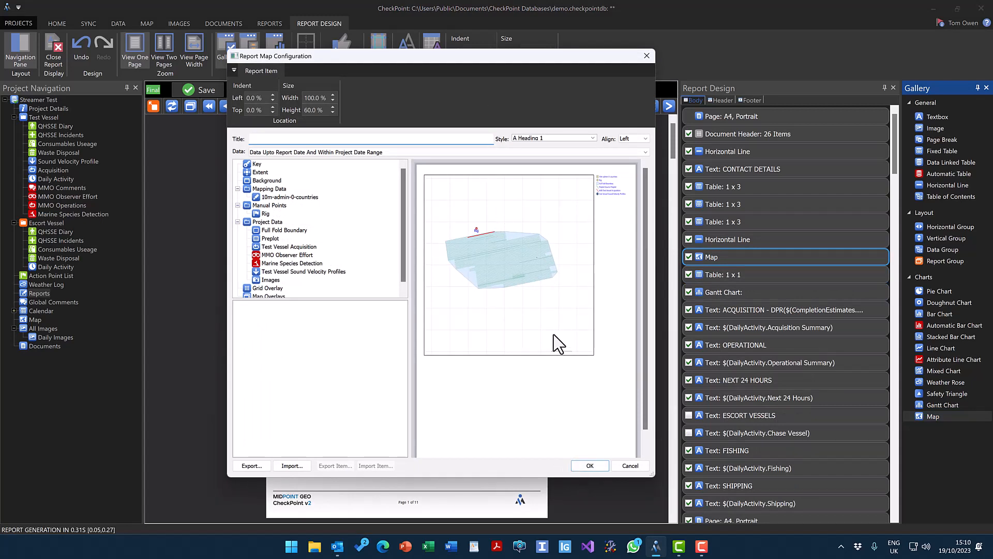
key(F10)
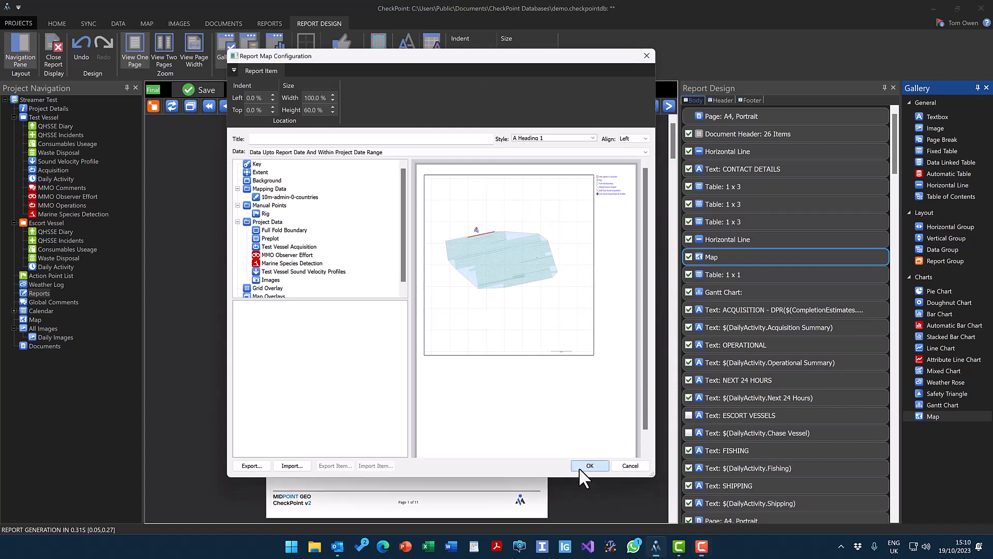
click(579, 467)
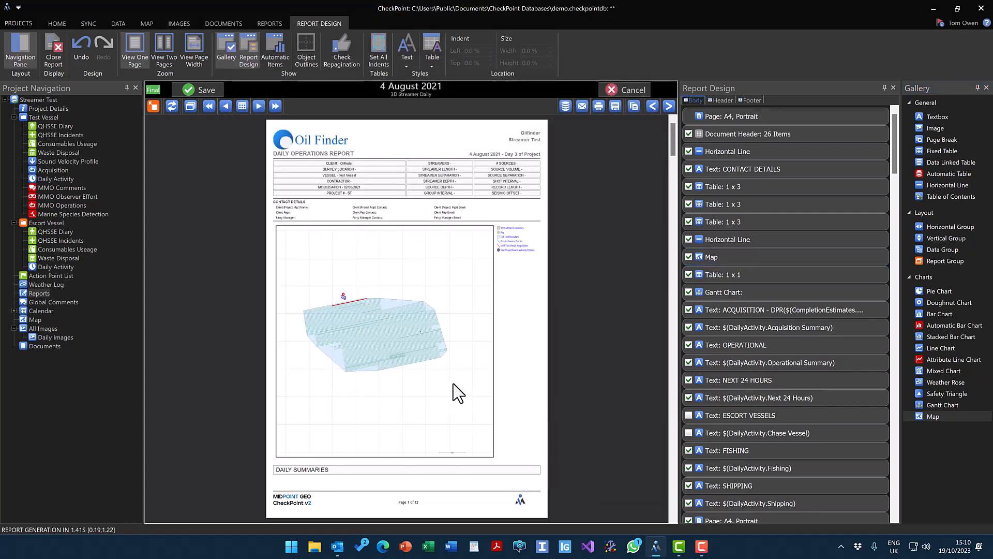
click(459, 371)
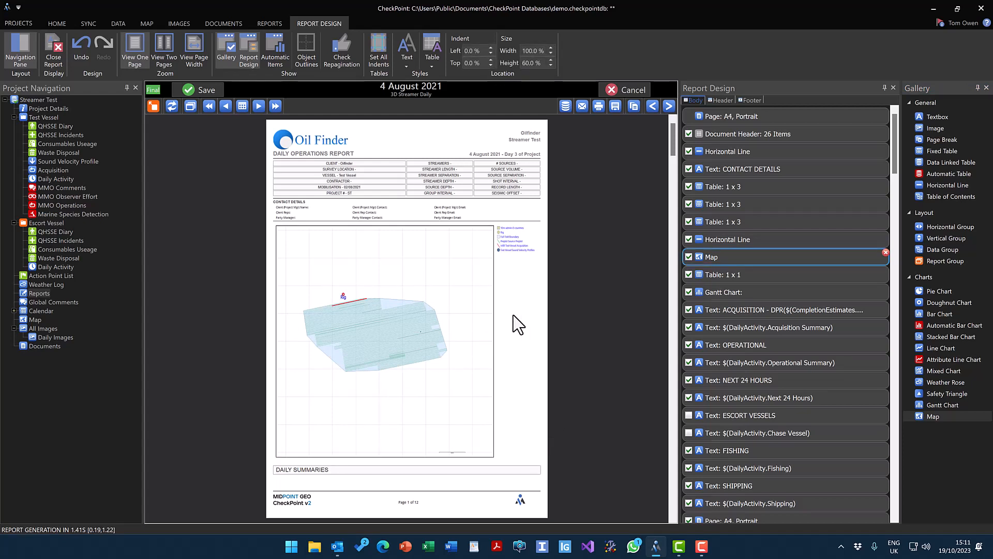